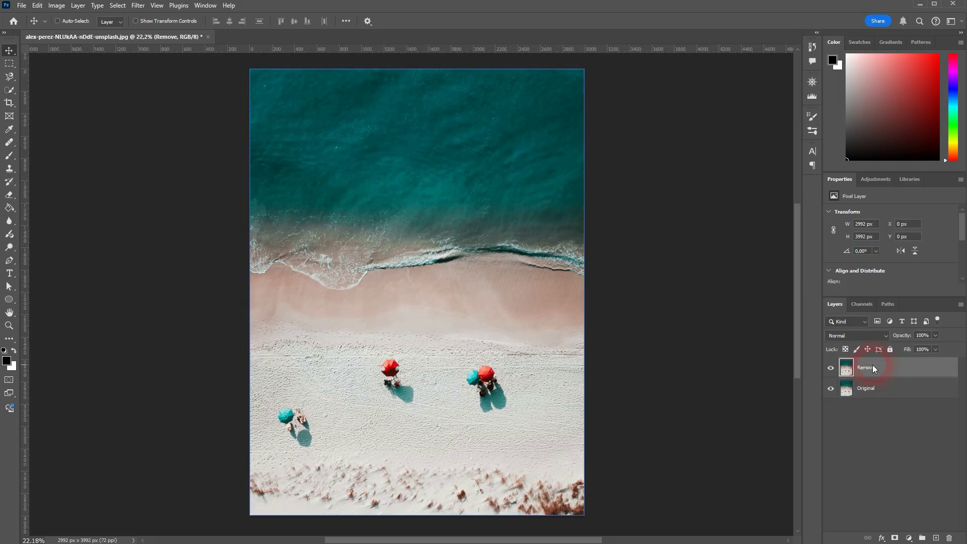
# Switch to the Healing Brush Tool and set its size to 200 px.
pyautogui.click(178, 169)
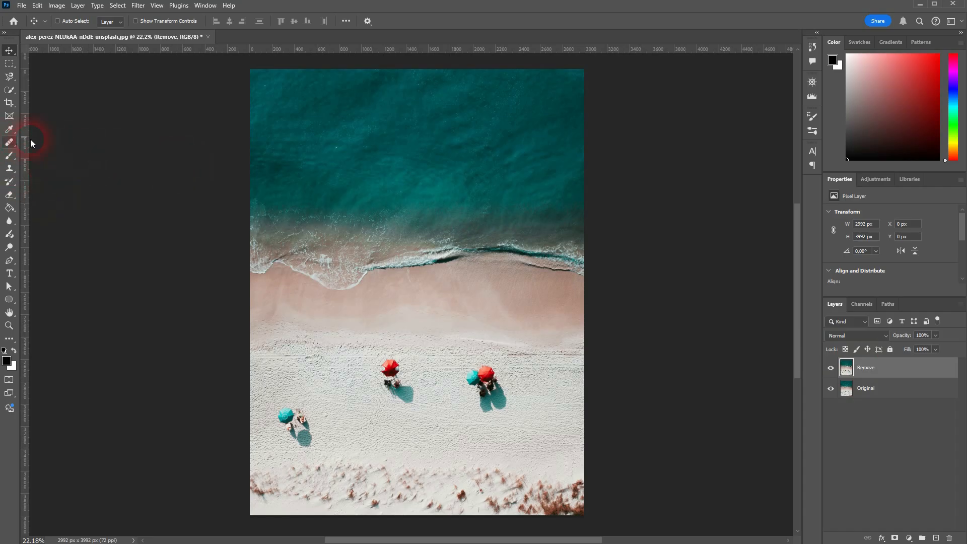
pyautogui.click(10, 143)
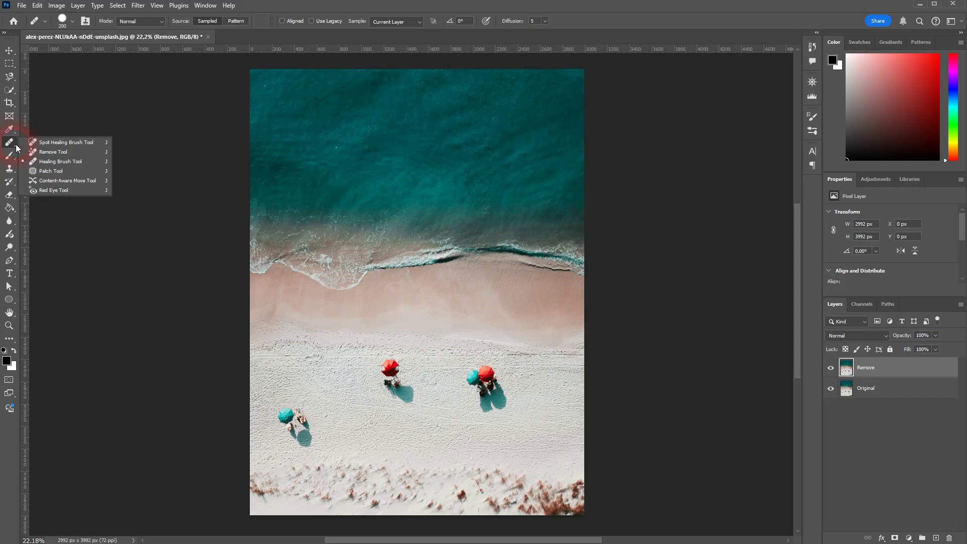
pyautogui.click(55, 162)
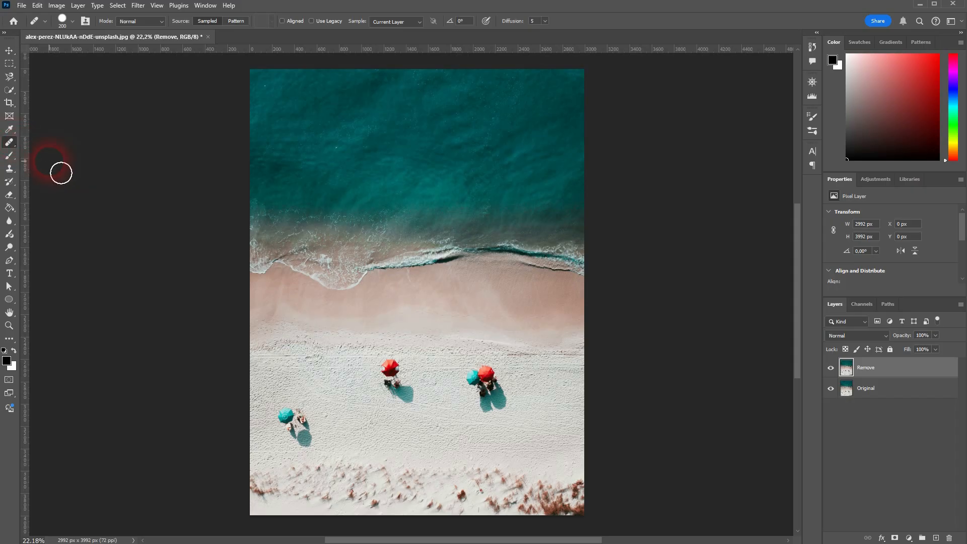
pyautogui.click(66, 21)
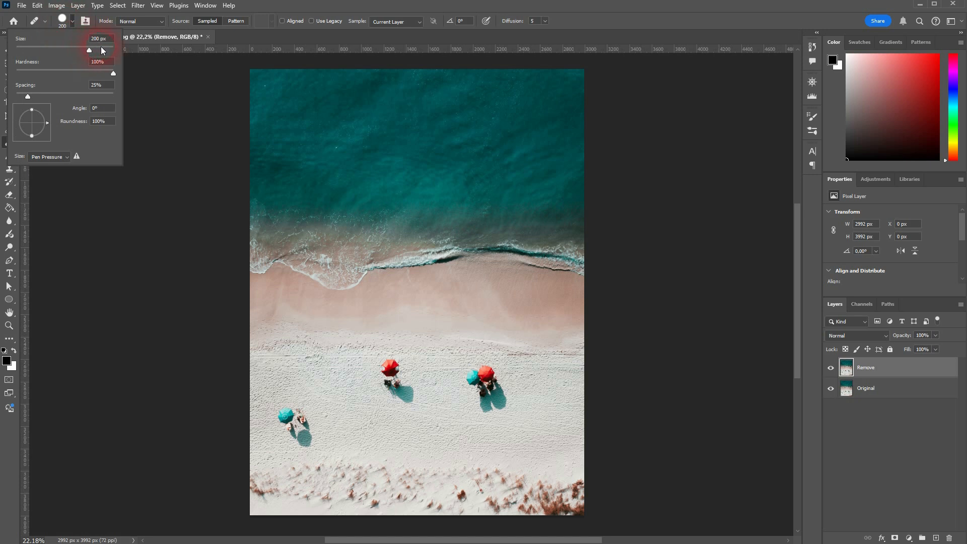
pyautogui.click(646, 77)
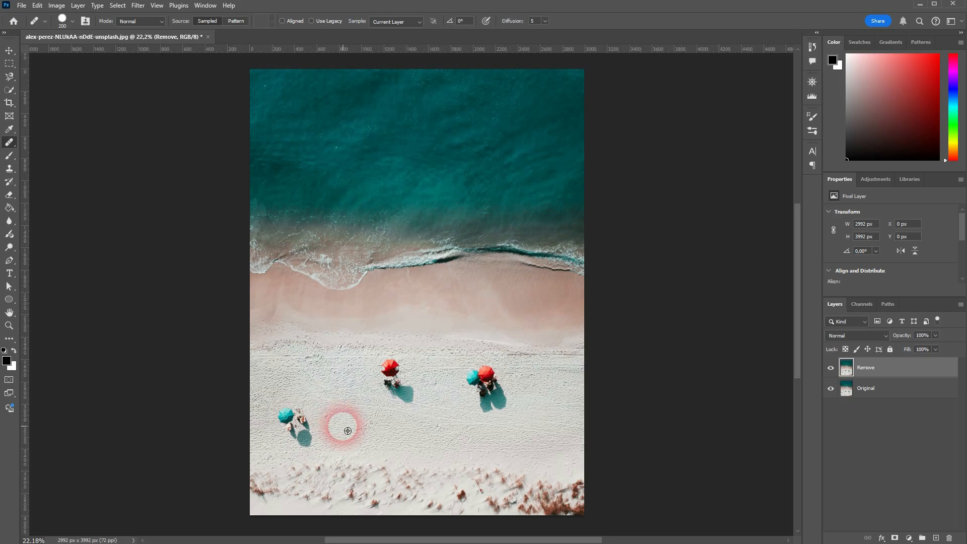
# Heal over the person, shadow and teal umbrella in the lower-left group.
pyautogui.moveTo(347, 431); pyautogui.dragTo(314, 431)
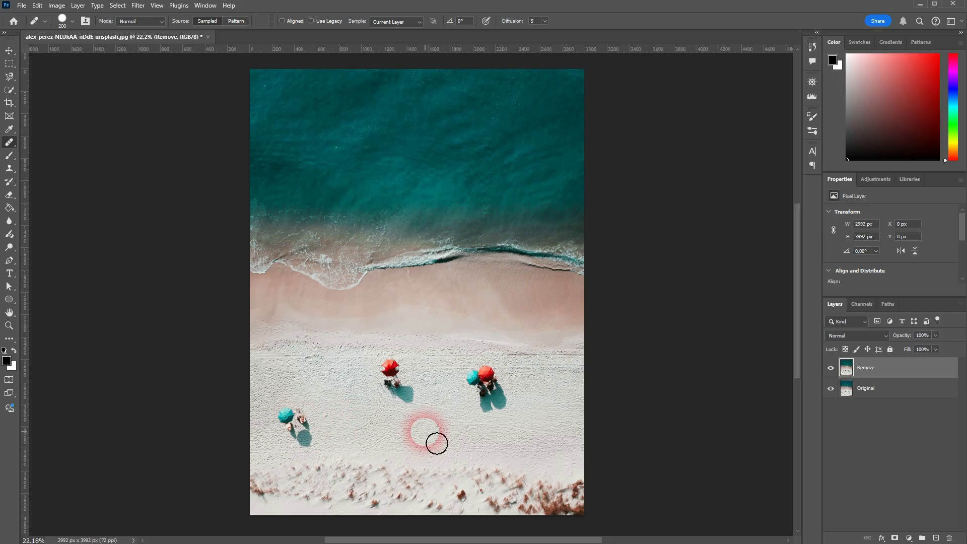
pyautogui.moveTo(436, 440)
pyautogui.mouseDown()
pyautogui.moveTo(423, 461)
pyautogui.moveTo(384, 462)
pyautogui.mouseUp()
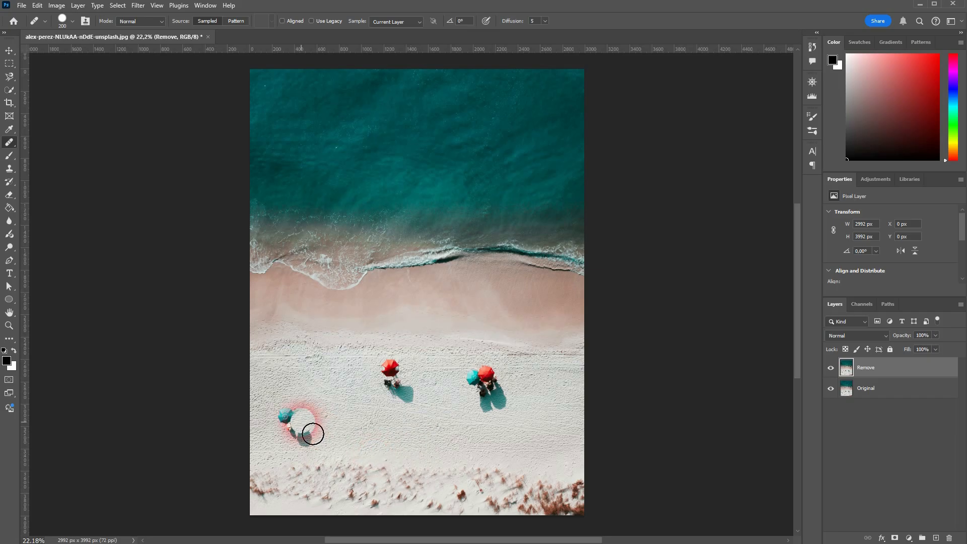
pyautogui.moveTo(436, 440)
pyautogui.mouseDown()
pyautogui.moveTo(410, 457)
pyautogui.moveTo(369, 453)
pyautogui.mouseUp()
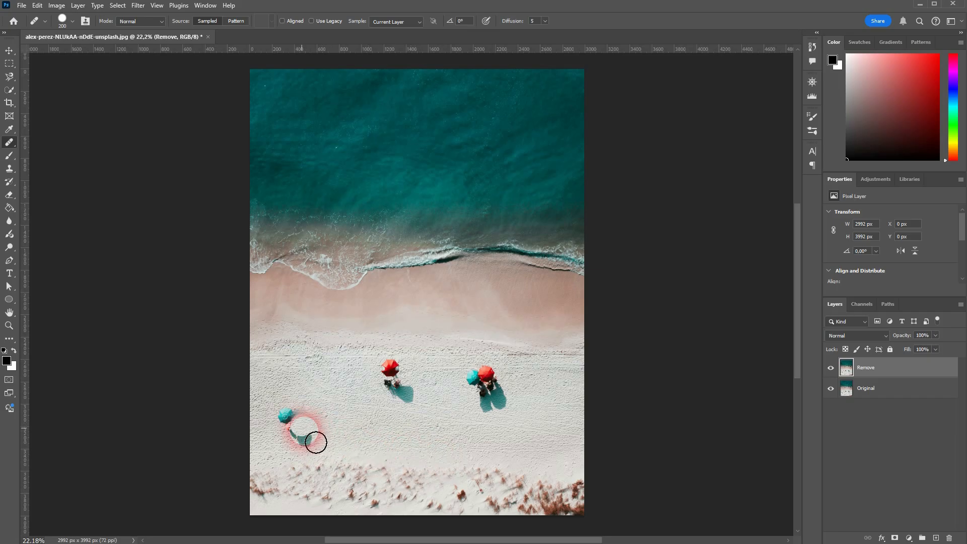
pyautogui.moveTo(436, 440)
pyautogui.mouseDown()
pyautogui.moveTo(438, 453)
pyautogui.moveTo(384, 455)
pyautogui.moveTo(289, 425)
pyautogui.mouseUp()
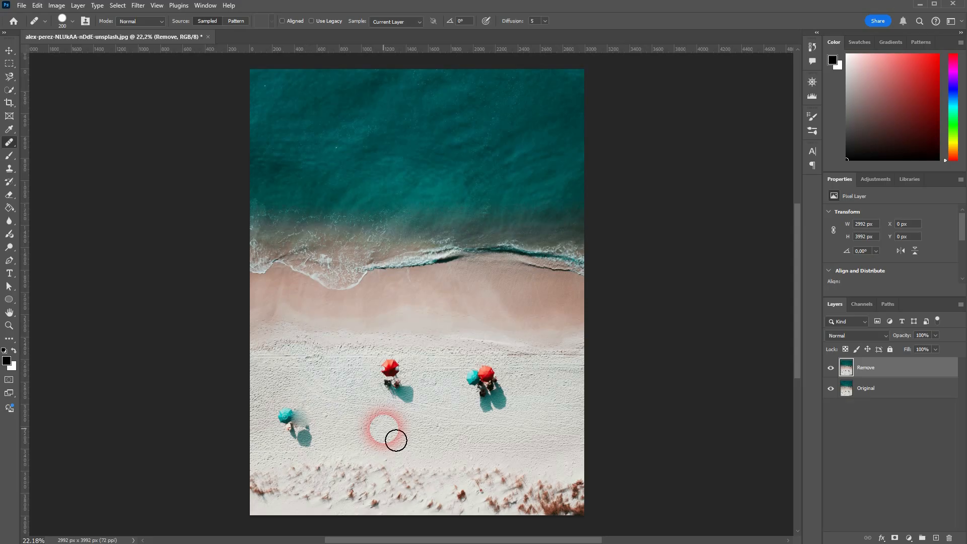
pyautogui.moveTo(394, 438); pyautogui.dragTo(420, 447)
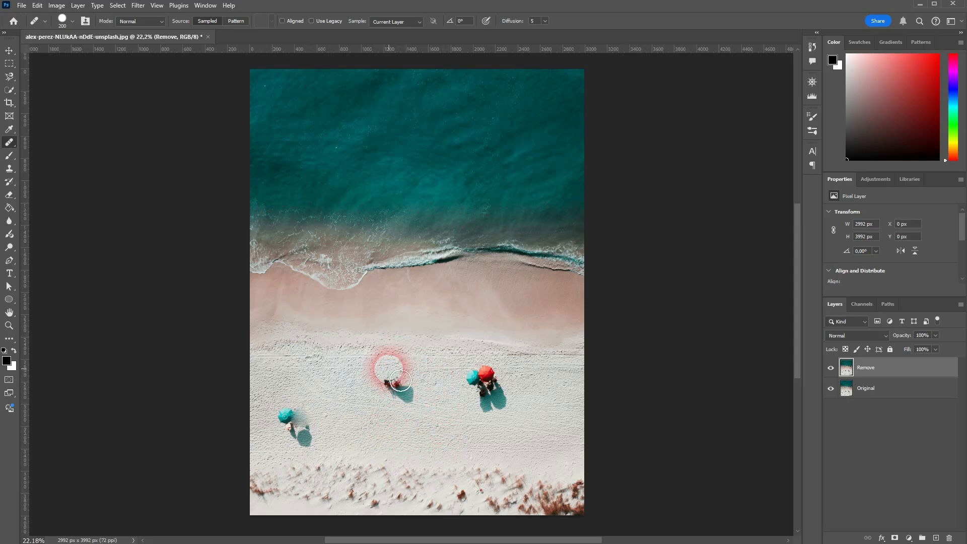
# Heal the small red umbrella and the leftover shadow beside the figures.
pyautogui.moveTo(400, 381); pyautogui.dragTo(401, 382)
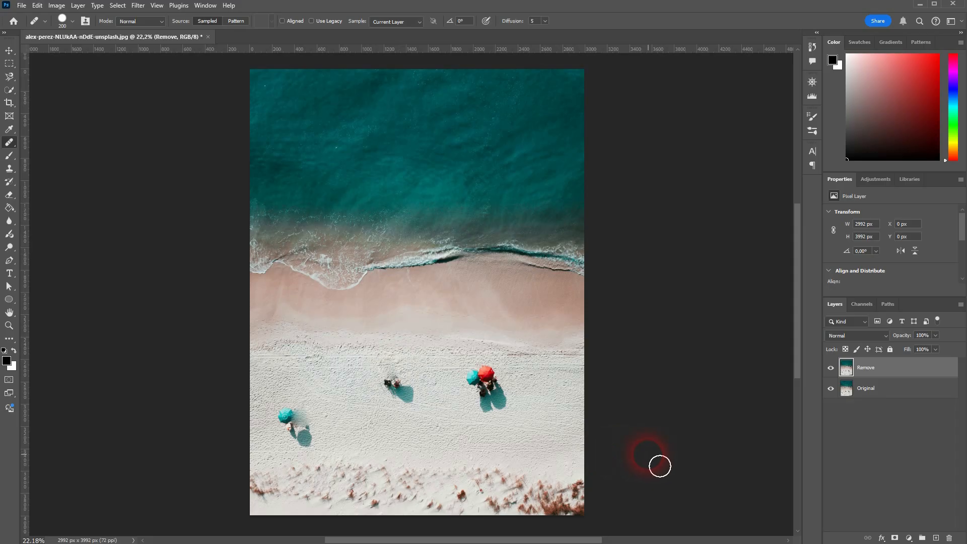
pyautogui.scroll(5, 445, 402)
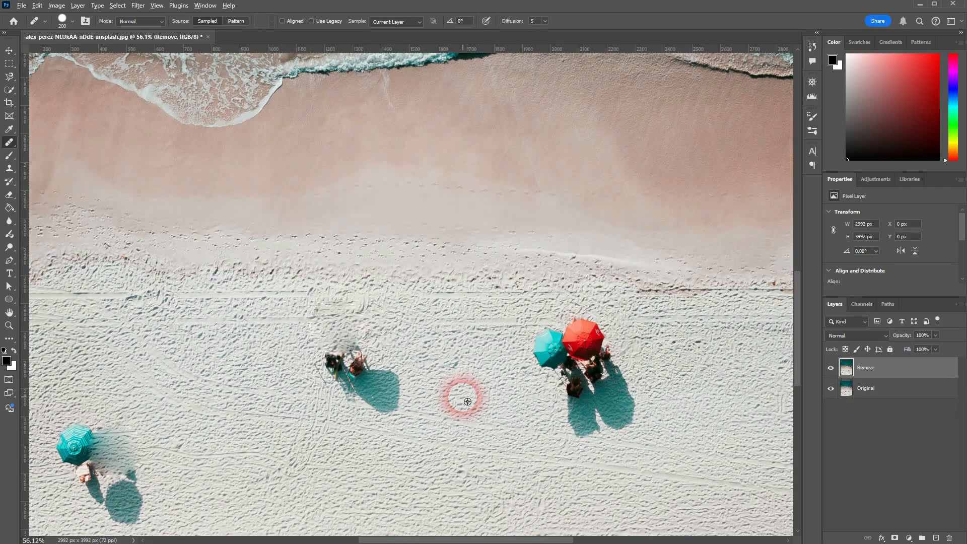
pyautogui.moveTo(398, 386); pyautogui.dragTo(381, 390)
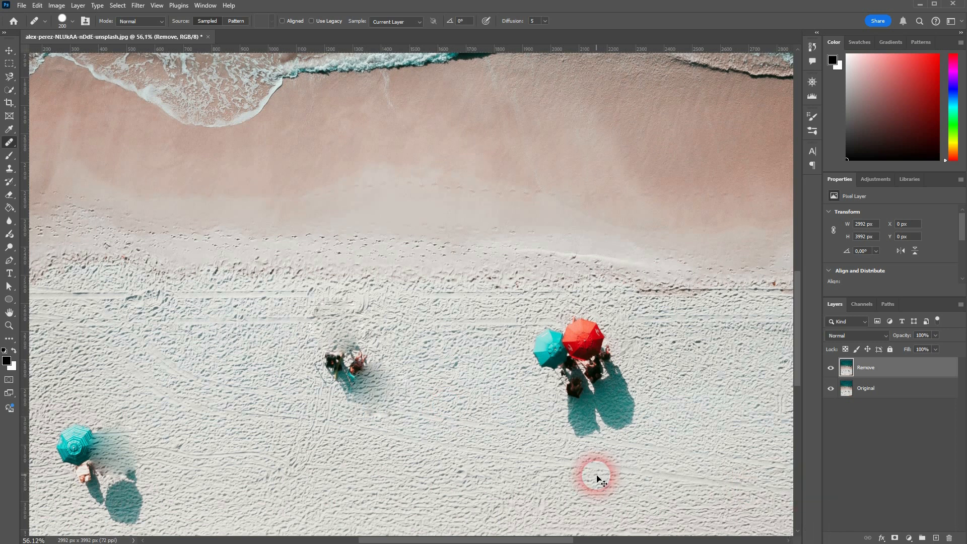
pyautogui.scroll(-4, 597, 474)
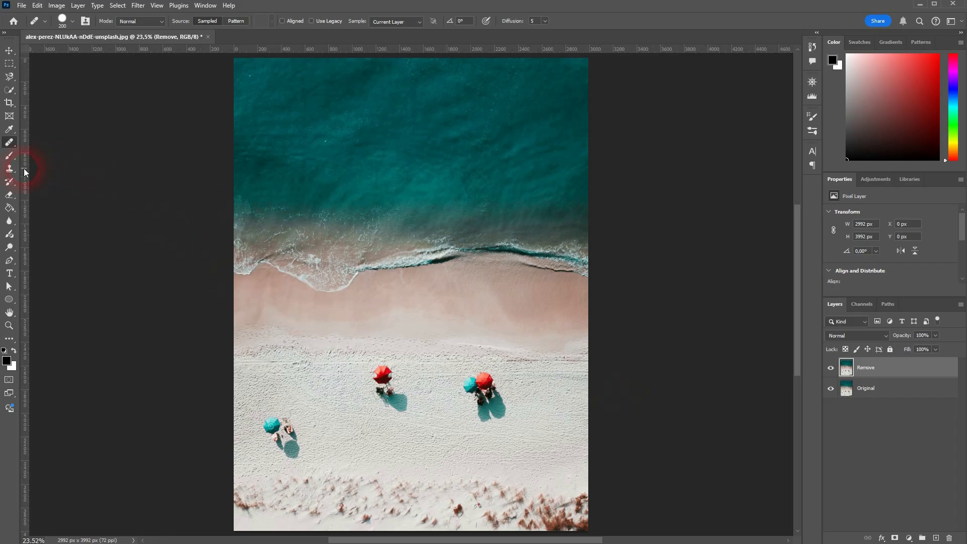
# Select the Clone Stamp Tool with a 200 px brush.
pyautogui.click(9, 169)
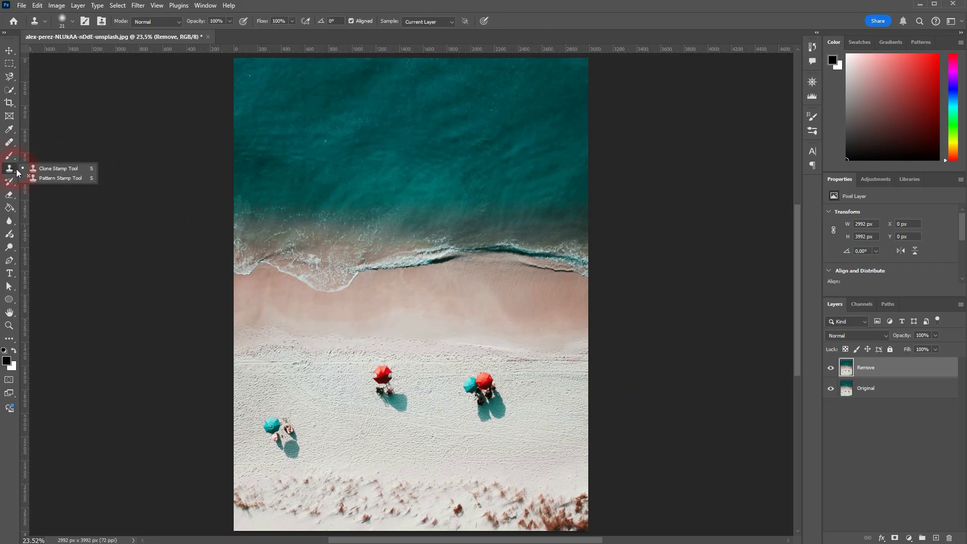
pyautogui.click(67, 171)
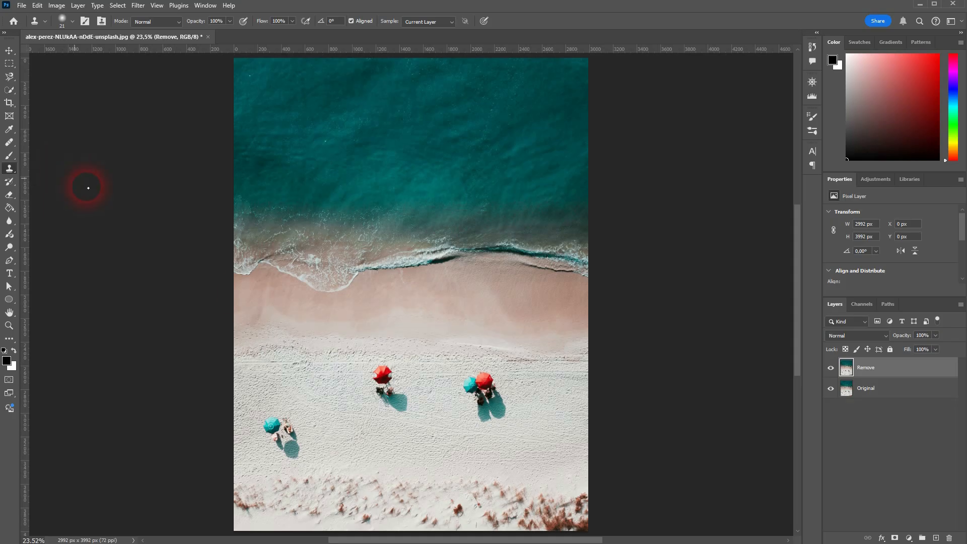
pyautogui.click(61, 20)
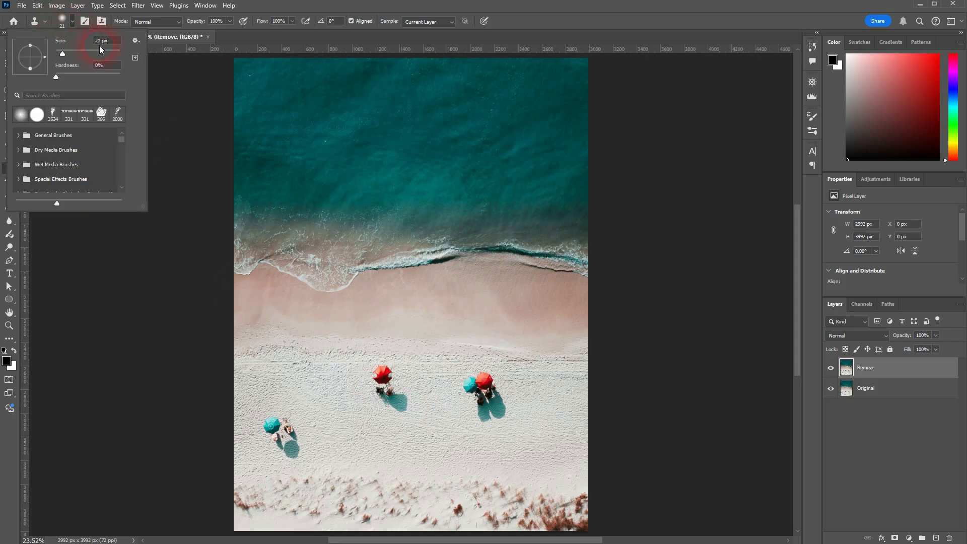
pyautogui.write('200')
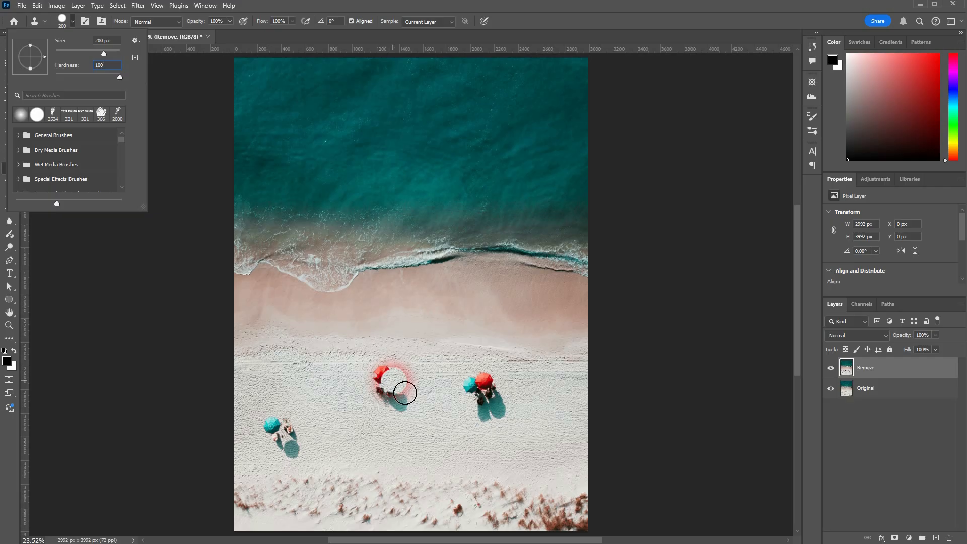
pyautogui.press('Return')
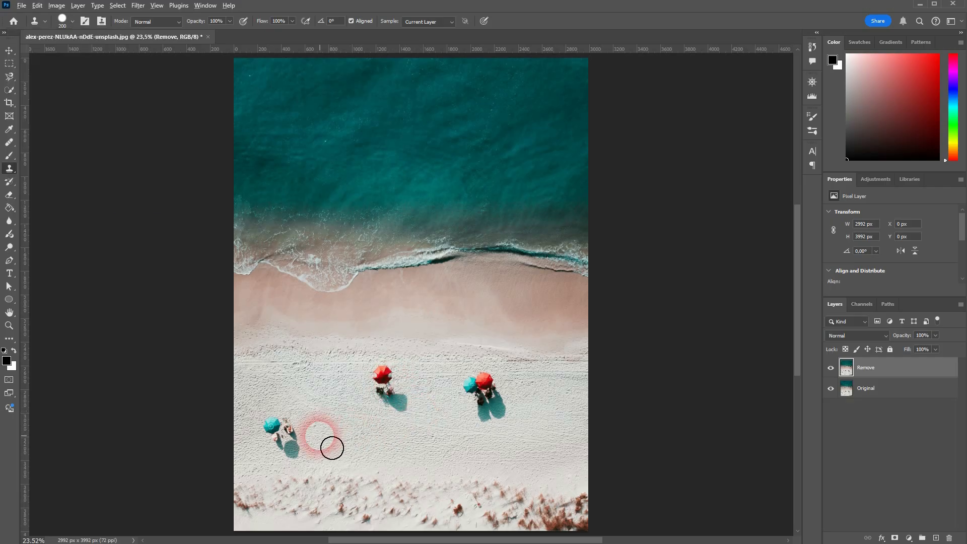
# Clone clean sand over the teal umbrella, its people and the small dark figure.
pyautogui.moveTo(324, 440); pyautogui.dragTo(298, 439)
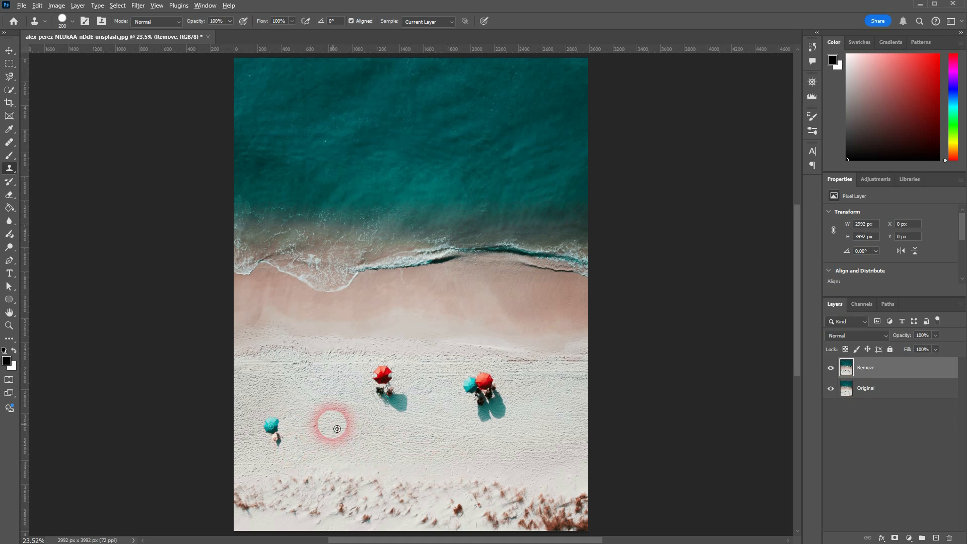
pyautogui.keyDown('alt'); pyautogui.click(316, 424); pyautogui.keyUp('alt')
pyautogui.click(271, 424)
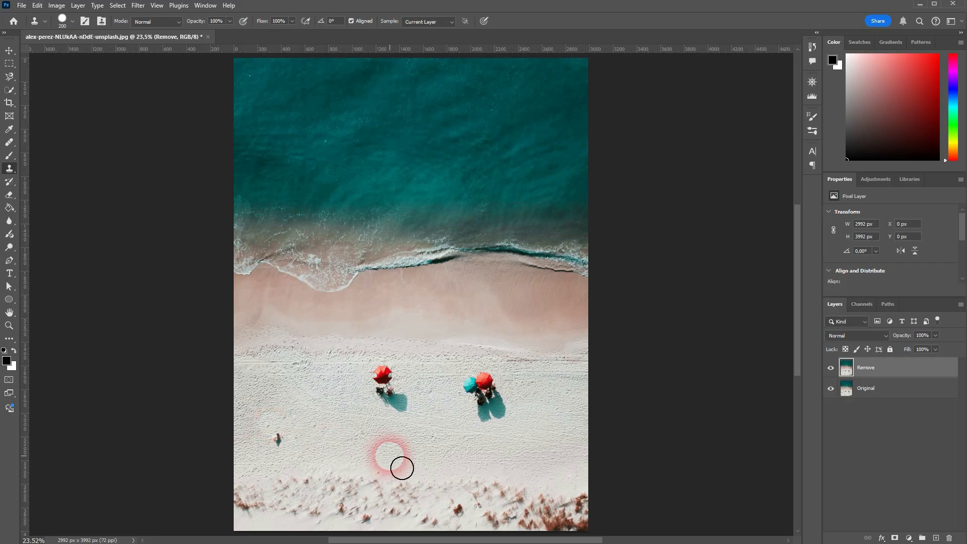
pyautogui.keyDown('alt'); pyautogui.click(317, 450); pyautogui.keyUp('alt')
pyautogui.click(276, 439)
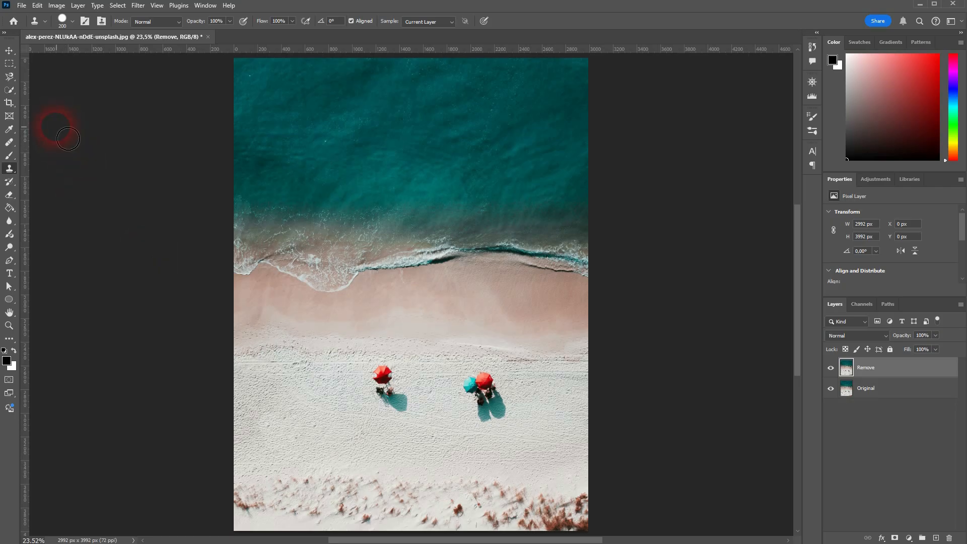
# Smooth the patched sand at lower left with the Healing Brush, then fit the photo on screen.
pyautogui.click(11, 145)
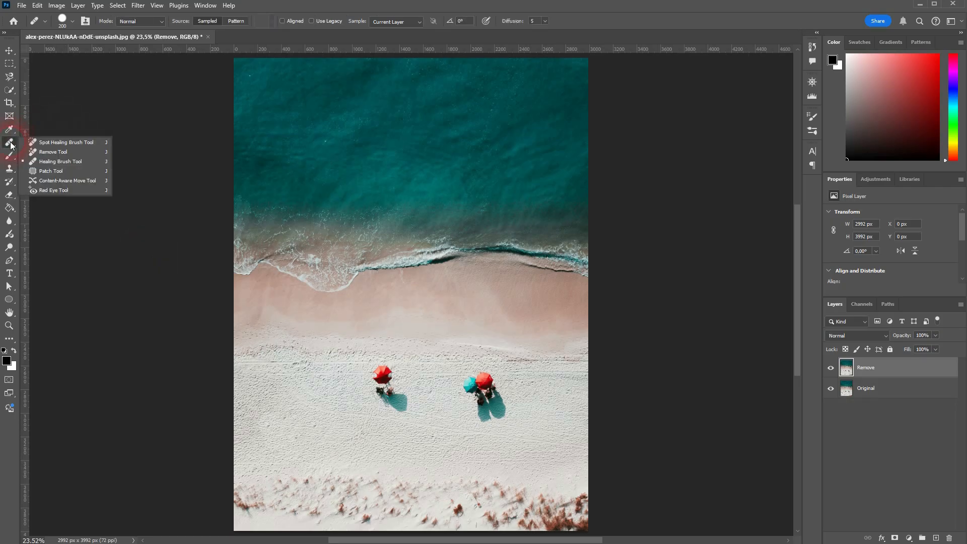
pyautogui.click(60, 162)
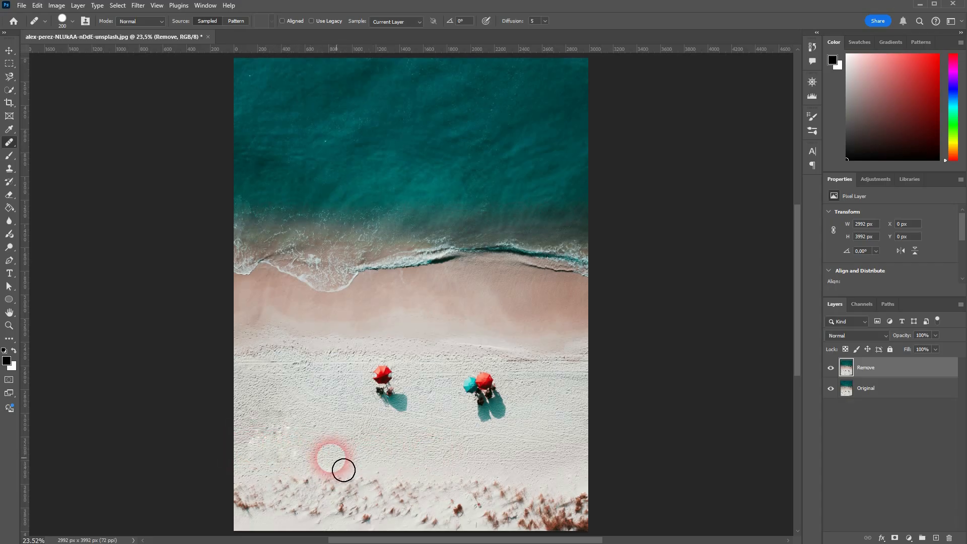
pyautogui.scroll(5, 277, 457)
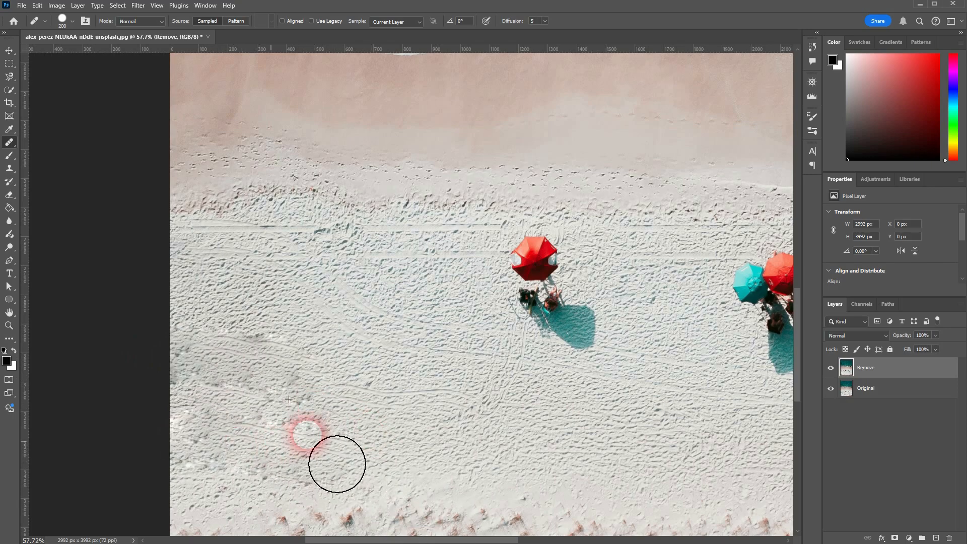
pyautogui.moveTo(308, 429); pyautogui.dragTo(185, 405)
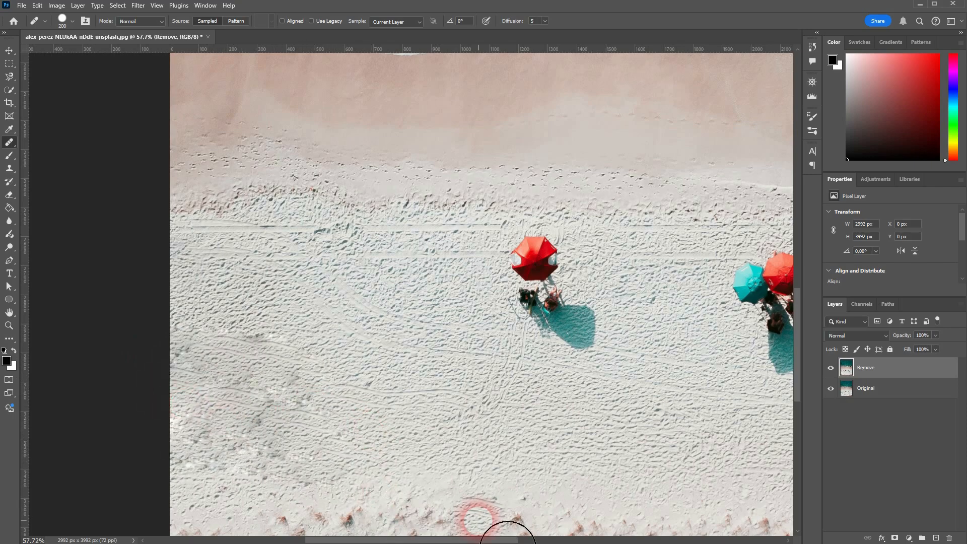
pyautogui.hotkey('ctrl', '0')
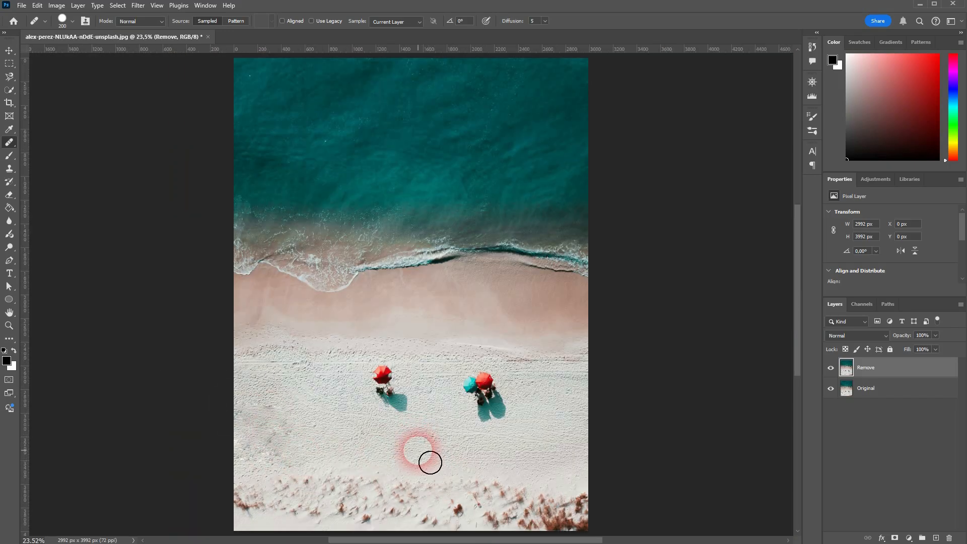
# Paint cloned sand over the lone red umbrella, its people and shadow.
pyautogui.click(10, 168)
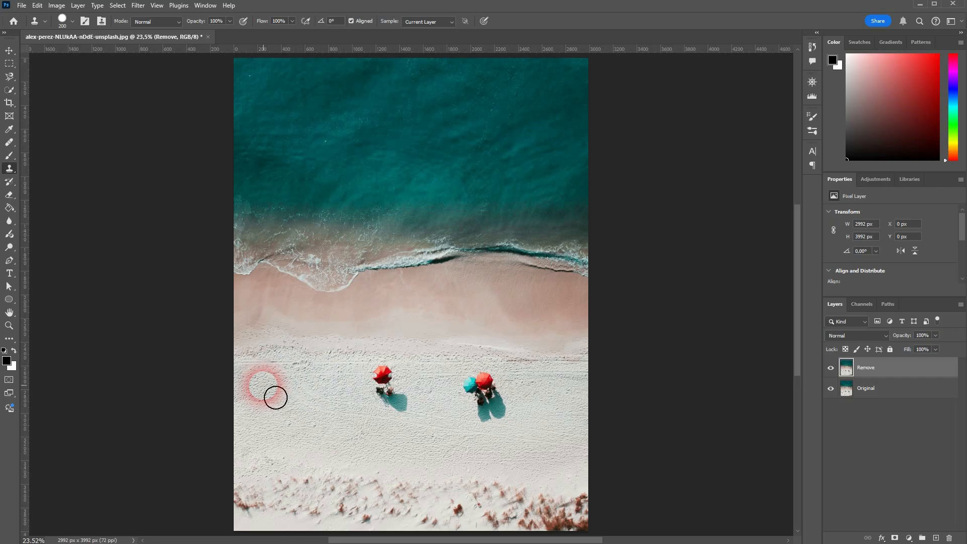
pyautogui.moveTo(383, 386)
pyautogui.mouseDown()
pyautogui.moveTo(412, 384)
pyautogui.moveTo(359, 408)
pyautogui.moveTo(427, 403)
pyautogui.moveTo(386, 411)
pyautogui.moveTo(433, 417)
pyautogui.moveTo(394, 423)
pyautogui.moveTo(418, 425)
pyautogui.mouseUp()
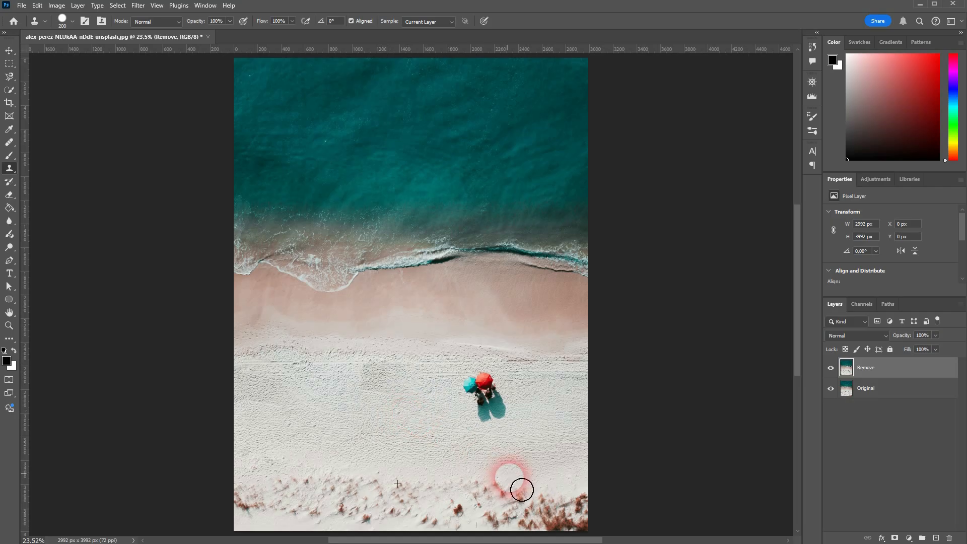
# Clone clean sand over the darker patch left of the umbrella pair.
pyautogui.scroll(3, 431, 435)
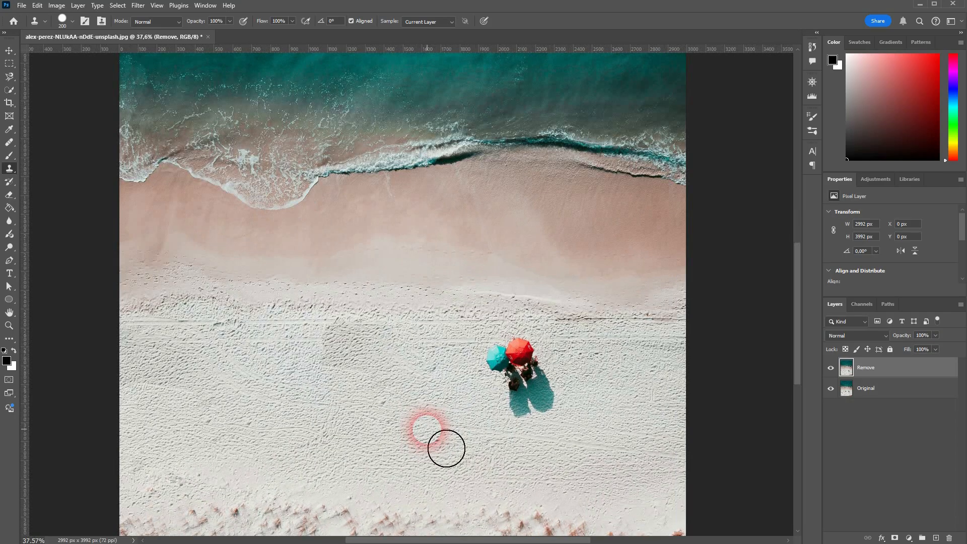
pyautogui.keyDown('alt'); pyautogui.click(270, 364); pyautogui.keyUp('alt')
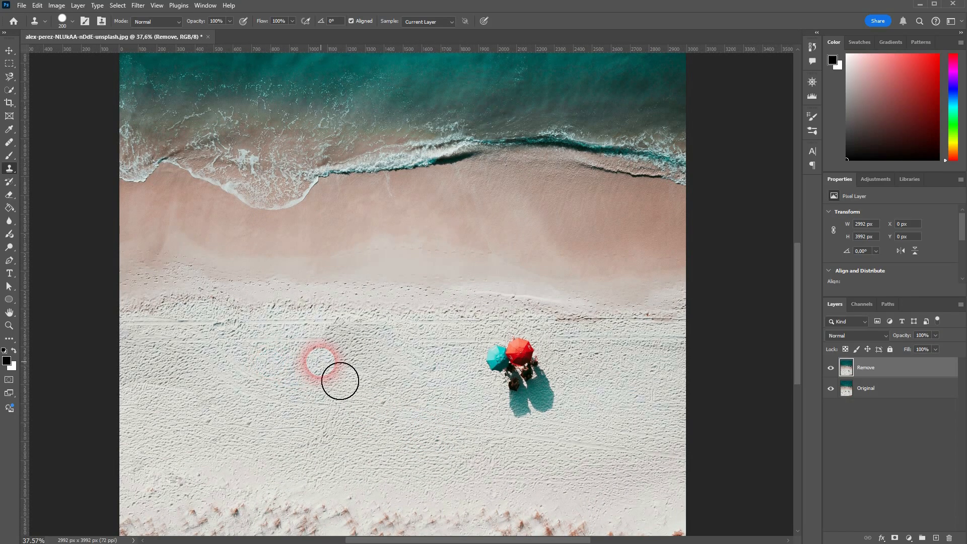
pyautogui.moveTo(321, 362); pyautogui.dragTo(395, 362)
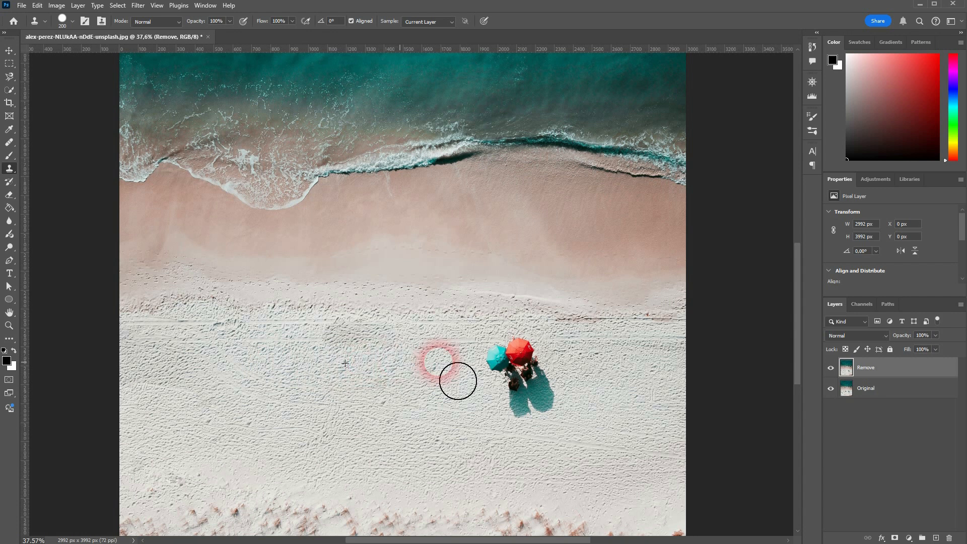
pyautogui.keyDown('alt'); pyautogui.click(274, 337); pyautogui.keyUp('alt')
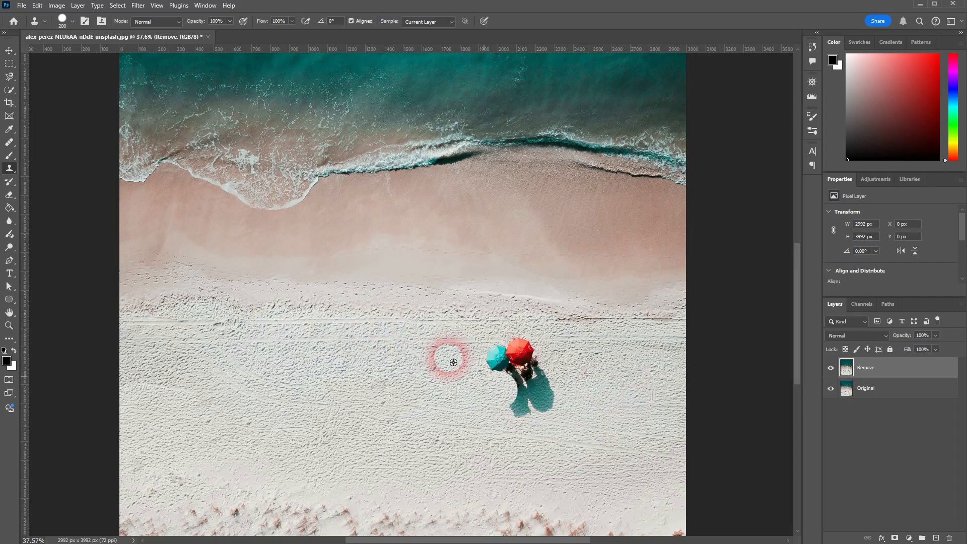
pyautogui.scroll(3, 407, 356)
pyautogui.scroll(1, 242, 331)
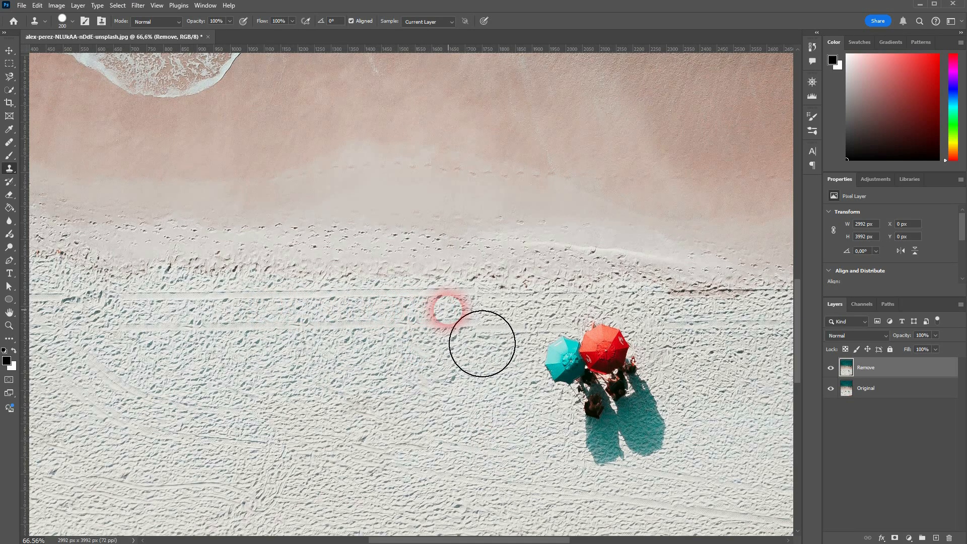
# Clone sand over the people and the teal umbrella's shadow.
pyautogui.scroll(-7, 486, 440)
pyautogui.scroll(5, 665, 439)
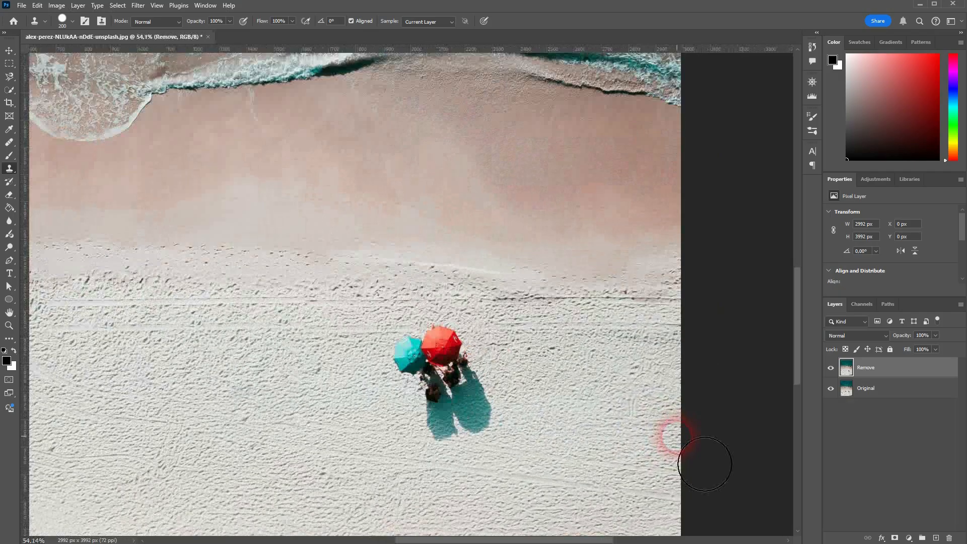
pyautogui.keyDown('alt'); pyautogui.click(602, 387); pyautogui.keyUp('alt')
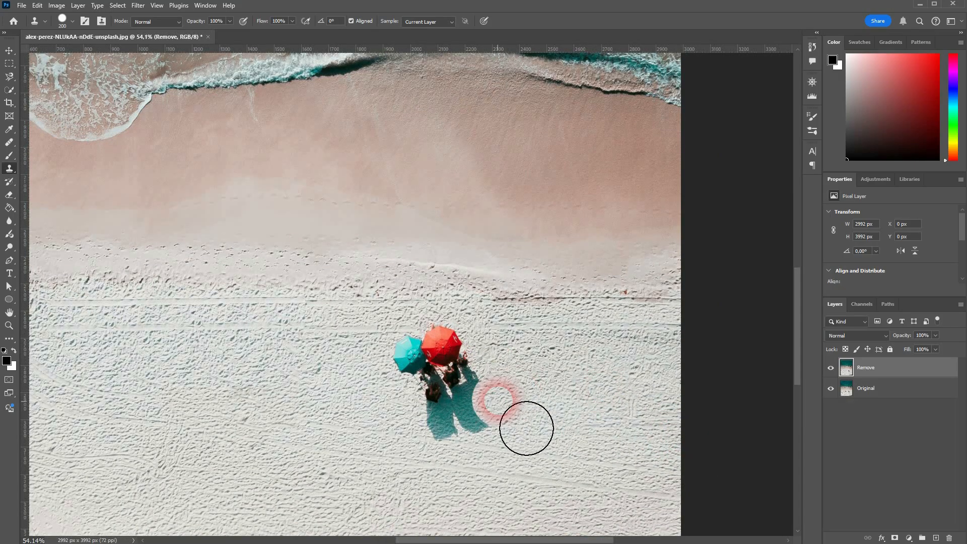
pyautogui.moveTo(473, 384)
pyautogui.mouseDown()
pyautogui.moveTo(434, 389)
pyautogui.moveTo(440, 383)
pyautogui.mouseUp()
pyautogui.click(440, 383)
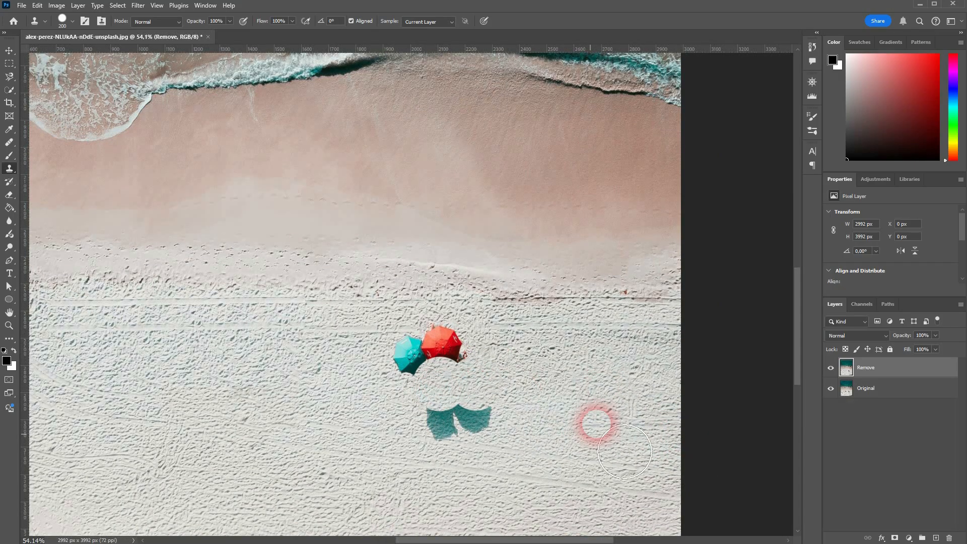
pyautogui.keyDown('alt'); pyautogui.click(600, 421); pyautogui.keyUp('alt')
pyautogui.moveTo(490, 420)
pyautogui.mouseDown()
pyautogui.moveTo(429, 426)
pyautogui.moveTo(421, 416)
pyautogui.mouseUp()
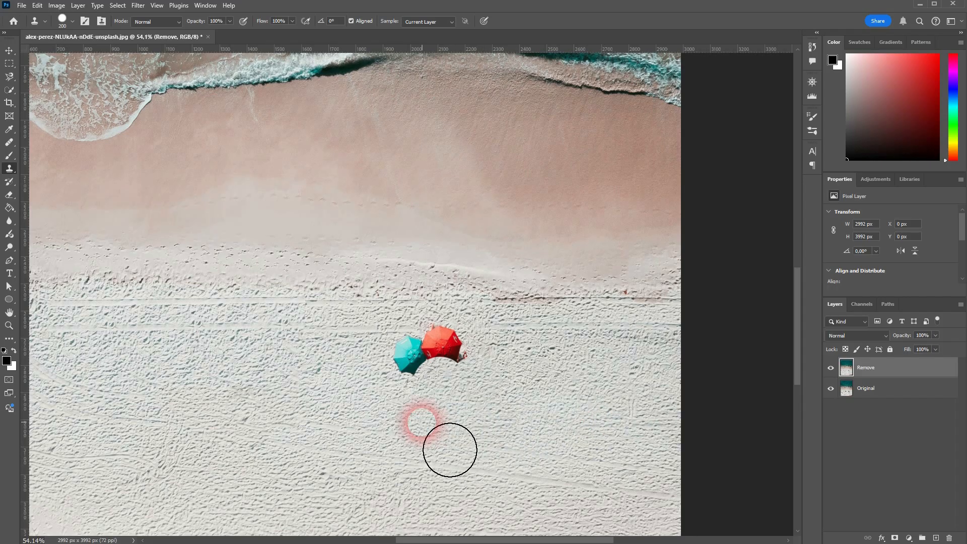
# Replace the red and teal umbrellas, leftover red spot and last blemish with sand.
pyautogui.keyDown('alt'); pyautogui.click(537, 355); pyautogui.keyUp('alt')
pyautogui.moveTo(448, 350); pyautogui.dragTo(411, 354)
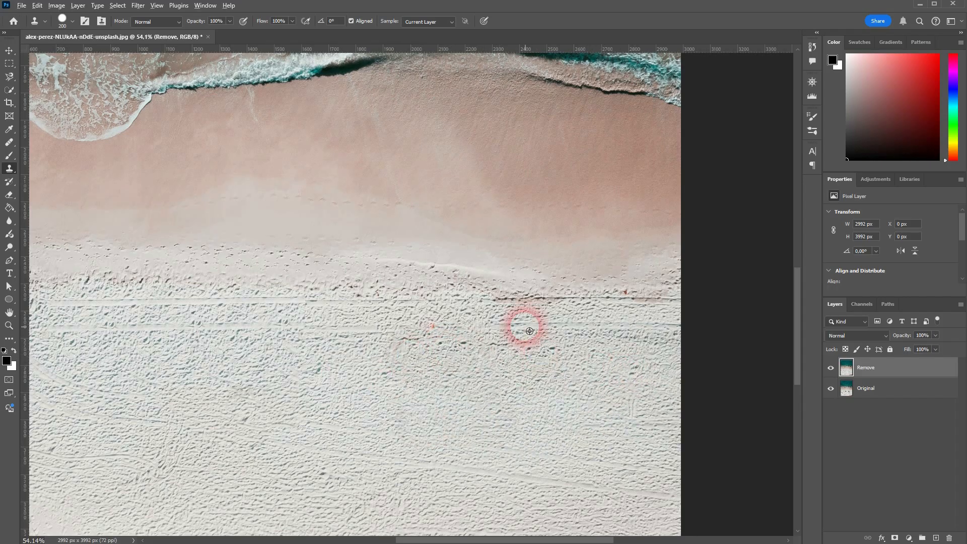
pyautogui.keyDown('alt'); pyautogui.click(519, 316); pyautogui.keyUp('alt')
pyautogui.moveTo(456, 319); pyautogui.dragTo(427, 324)
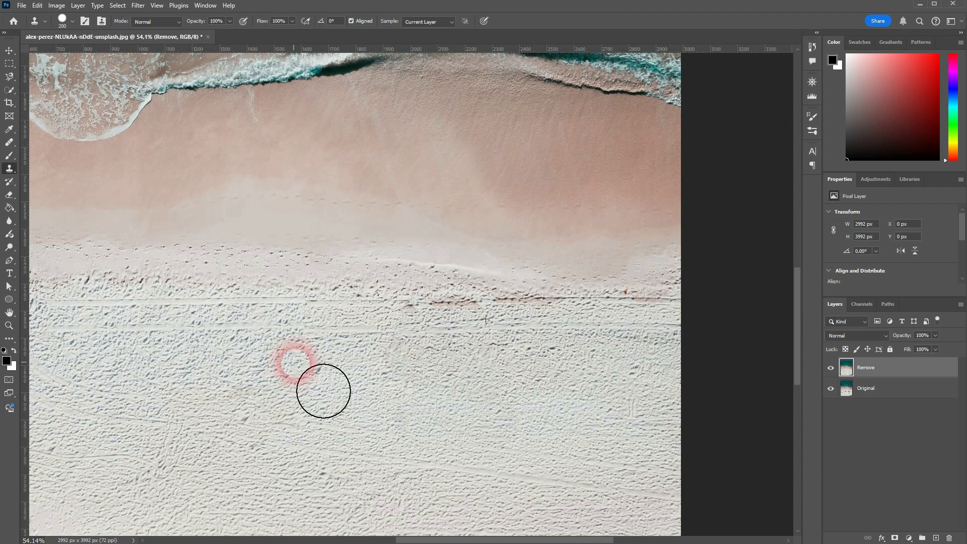
pyautogui.click(303, 367)
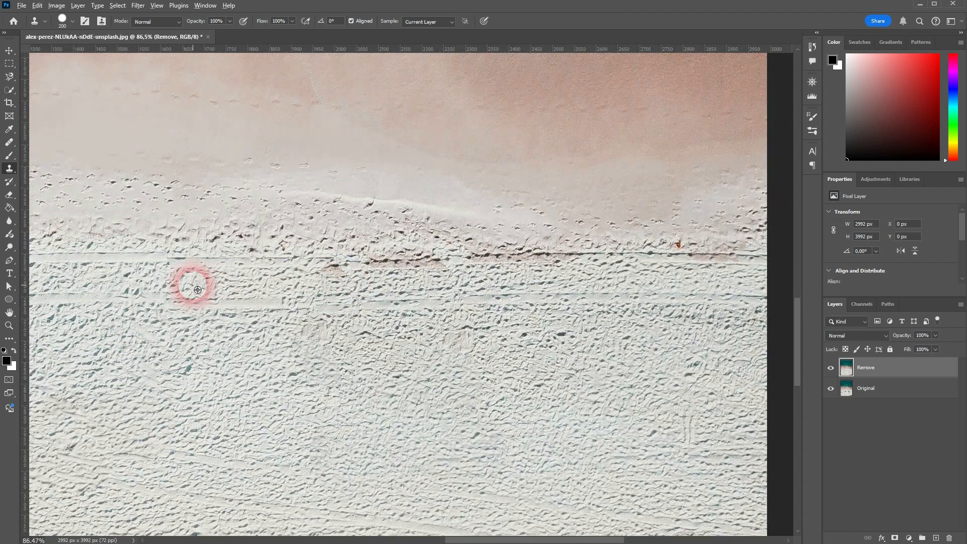
# Even out the repeated cloned sand texture using sand sampled from the left.
pyautogui.keyDown('alt'); pyautogui.click(193, 286); pyautogui.keyUp('alt')
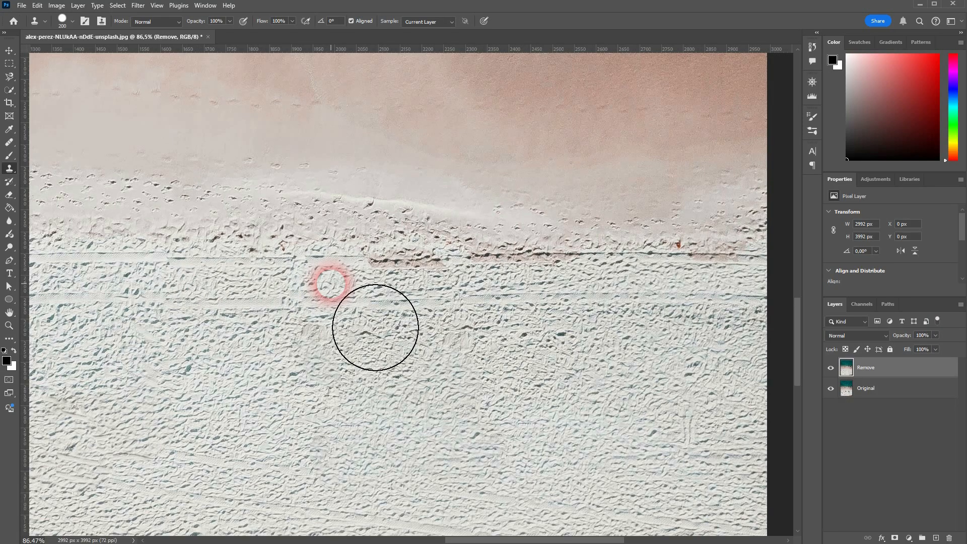
pyautogui.moveTo(375, 327); pyautogui.dragTo(617, 324)
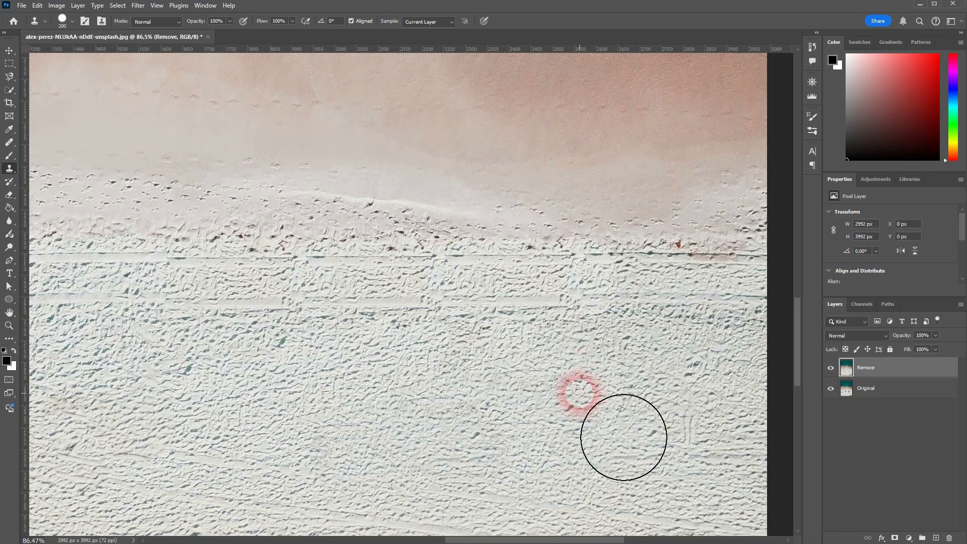
pyautogui.scroll(-4, 589, 401)
pyautogui.scroll(4, 607, 463)
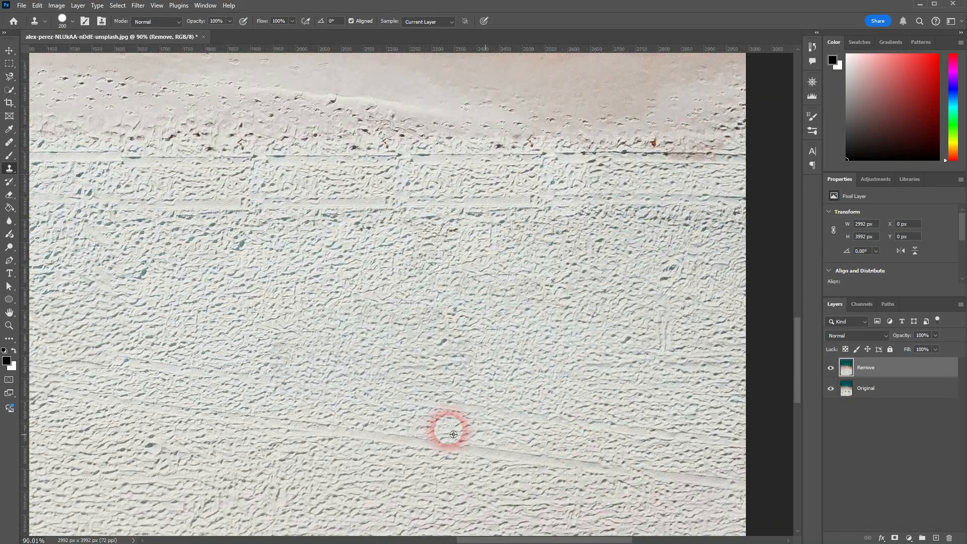
# Clone over part of the pale diagonal track and fit the whole photo on screen.
pyautogui.keyDown('alt'); pyautogui.click(449, 429); pyautogui.keyUp('alt')
pyautogui.moveTo(395, 420); pyautogui.dragTo(326, 408)
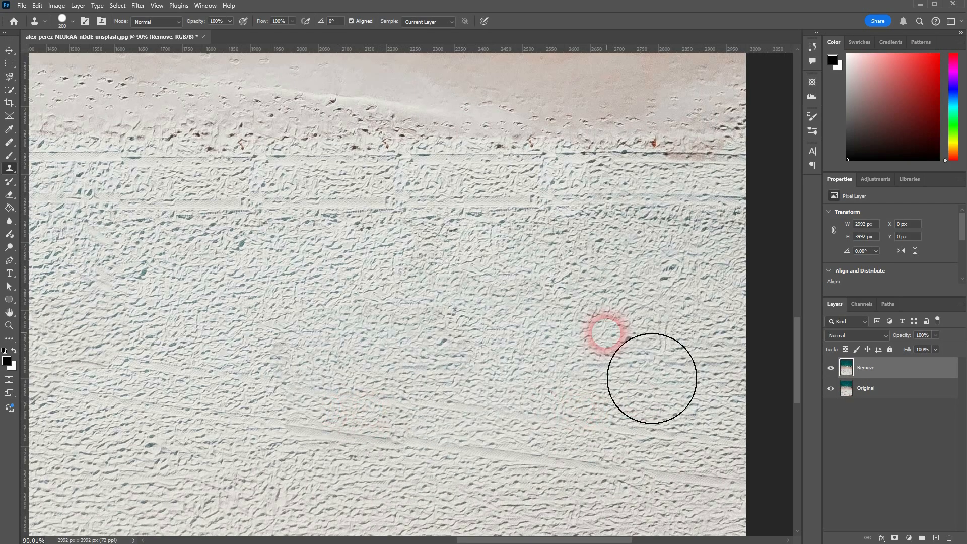
pyautogui.hotkey('ctrl', '0')
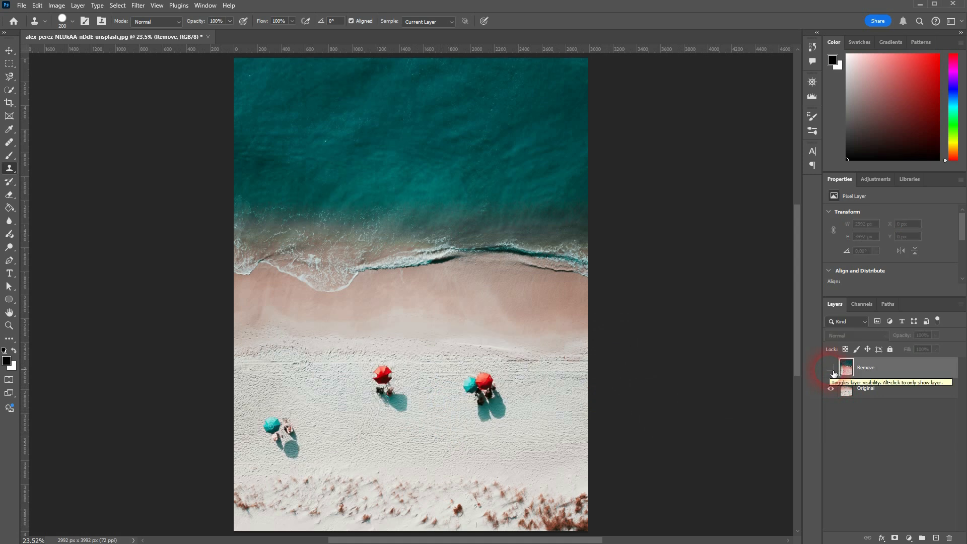
pyautogui.click(831, 370)
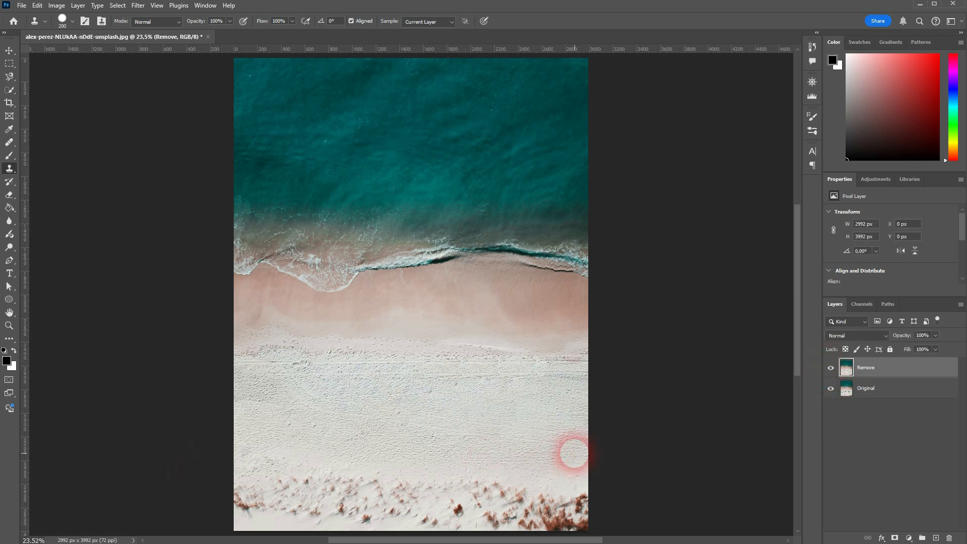
pyautogui.click(11, 170)
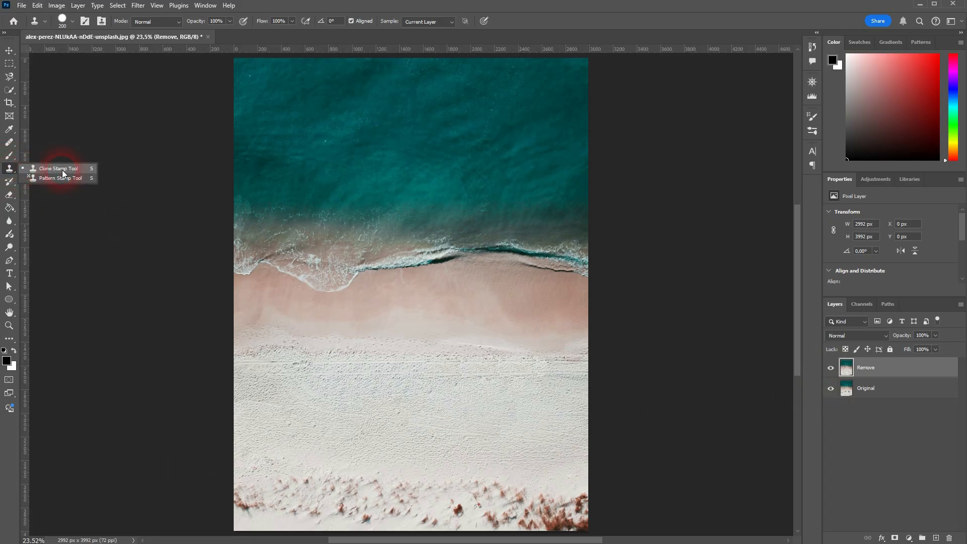
pyautogui.moveTo(12, 147); pyautogui.dragTo(76, 166)
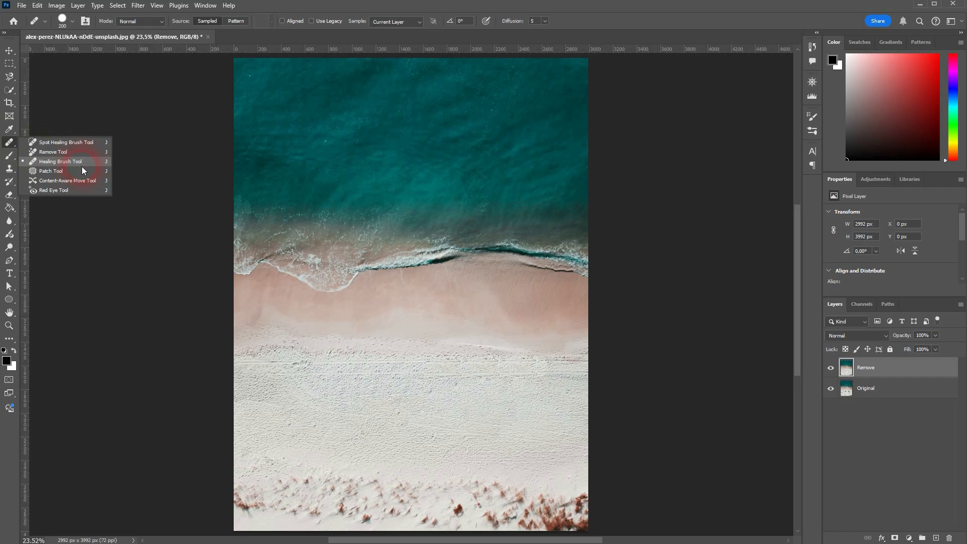